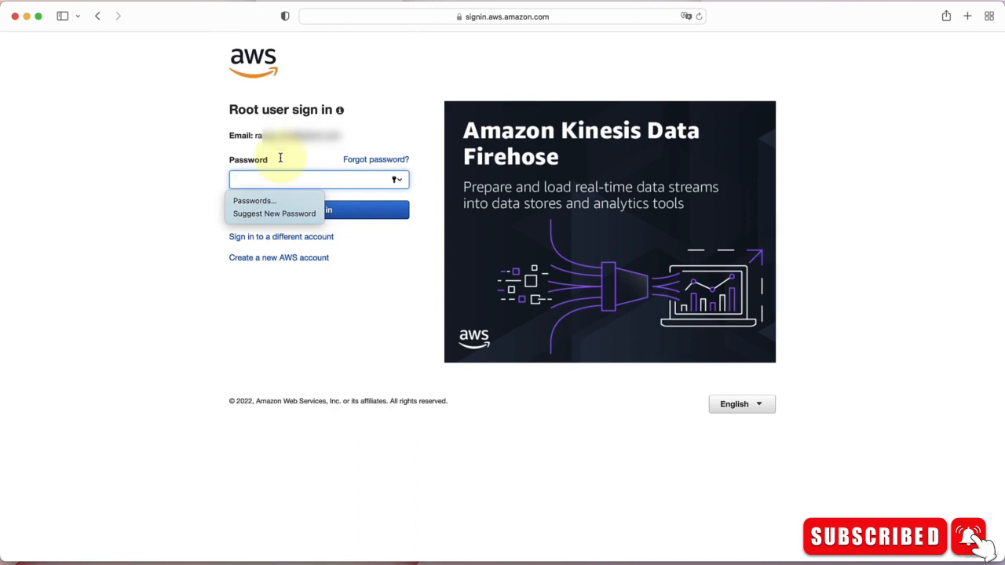
Paste the root user password and sign in to the AWS account.
{"action": "key", "text": "super+v"}
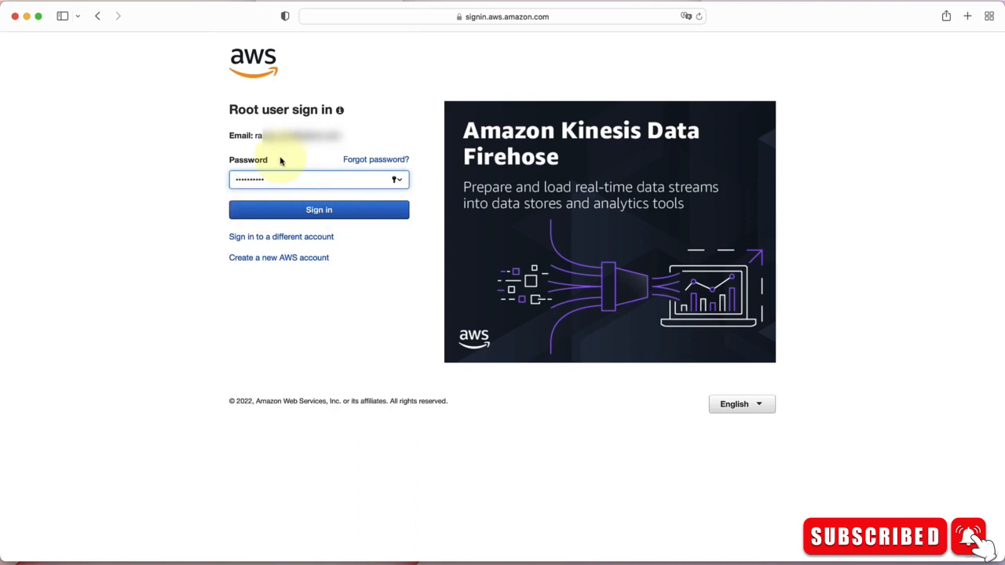
{"action": "left_click", "coordinate": [286, 209]}
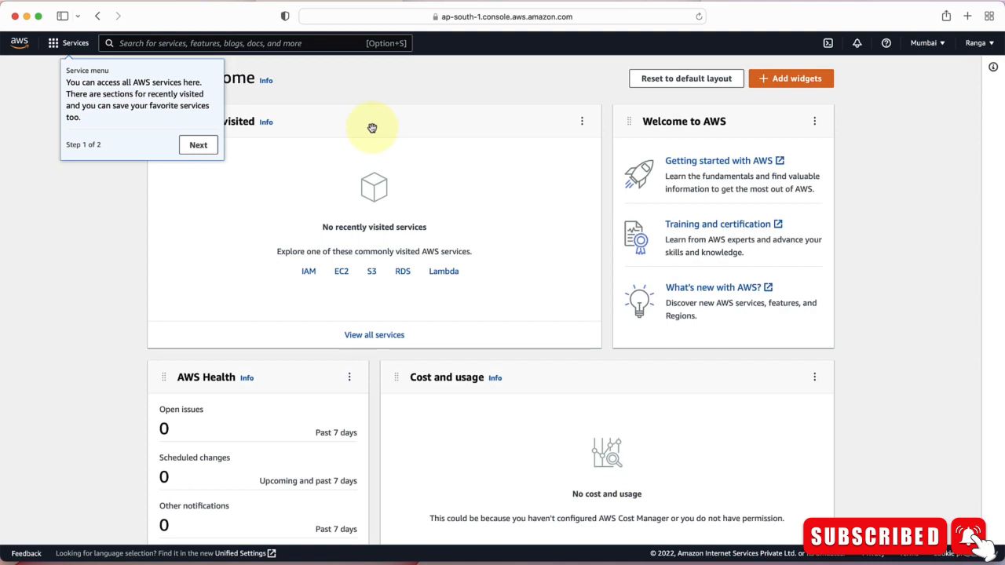
Browse the full list of AWS services and the Analytics category of the services menu.
{"action": "left_click", "coordinate": [228, 152]}
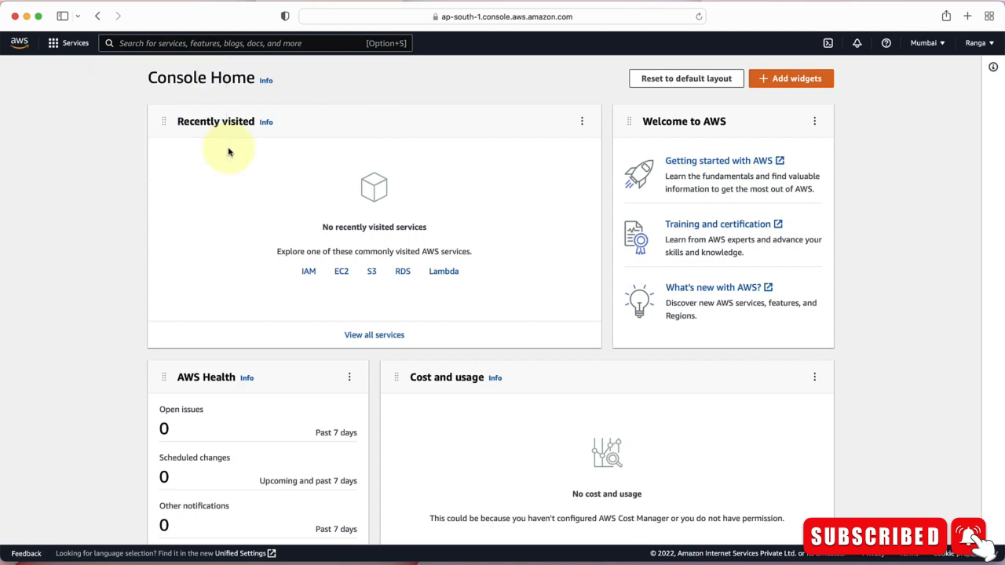
{"action": "left_click", "coordinate": [366, 338]}
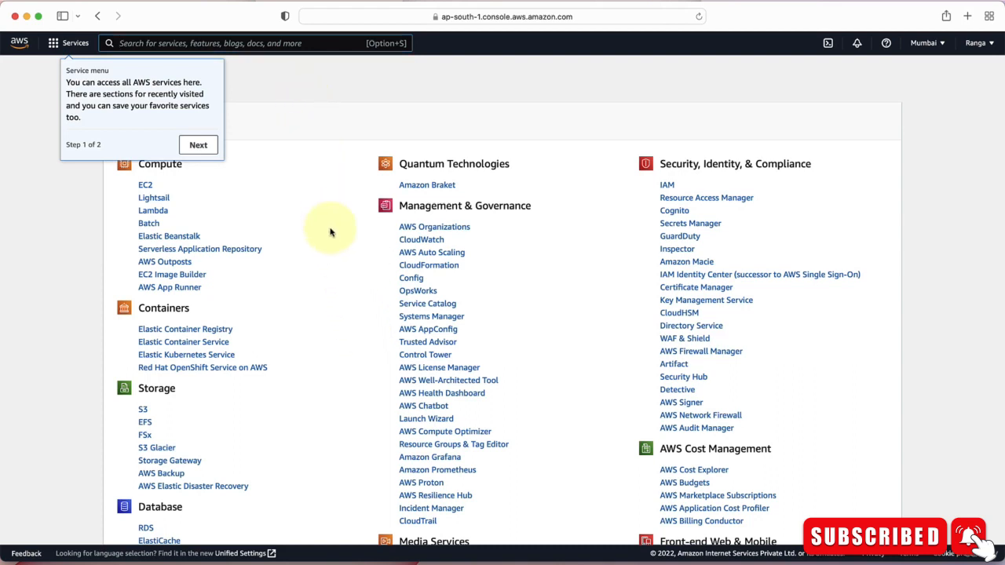
{"action": "left_click", "coordinate": [75, 44]}
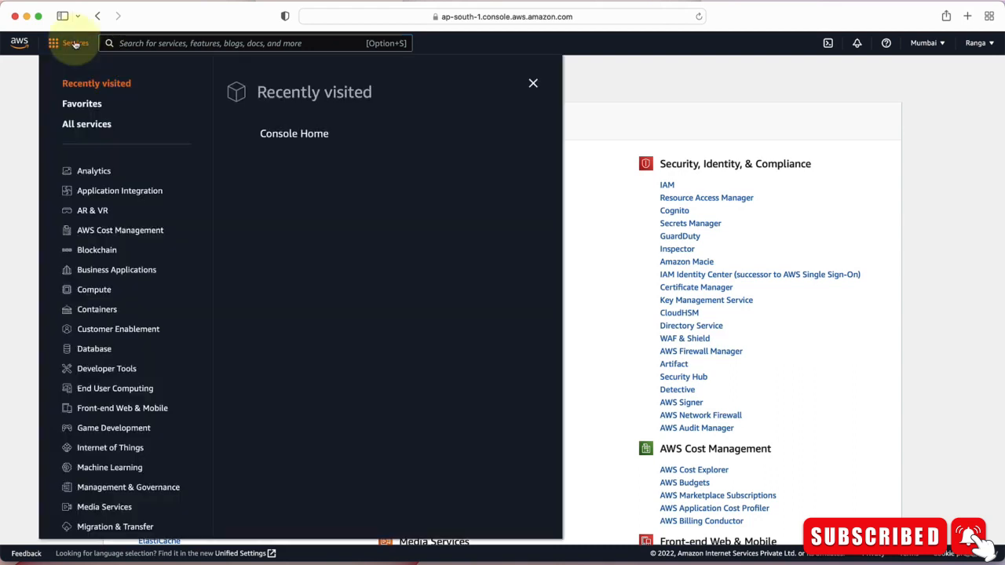
{"action": "left_click", "coordinate": [95, 172]}
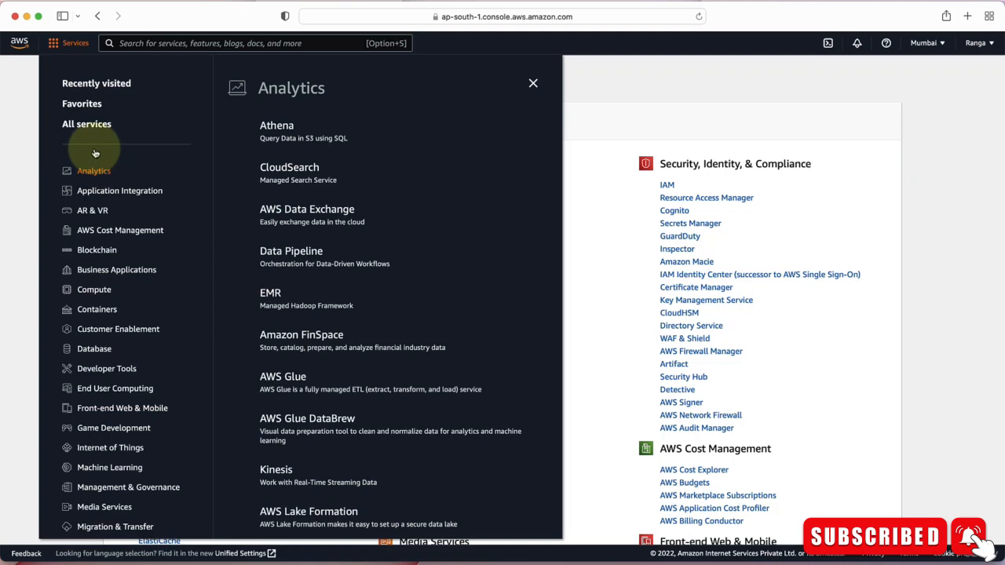
{"action": "left_click", "coordinate": [733, 123]}
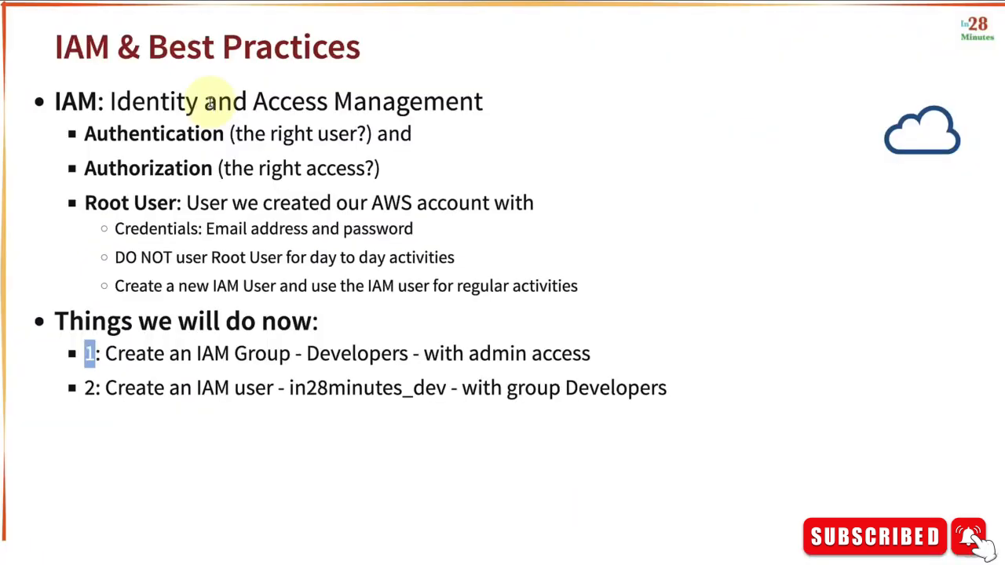
Search the AWS services for IAM and open the IAM console.
{"action": "double_click", "coordinate": [344, 355]}
{"action": "key", "text": "super+Tab"}
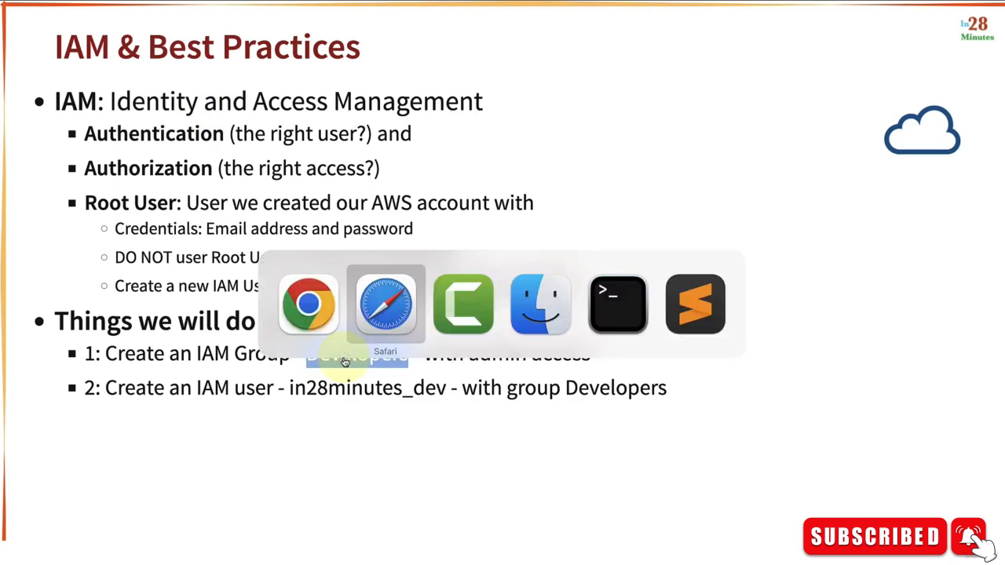
{"action": "left_click", "coordinate": [247, 49]}
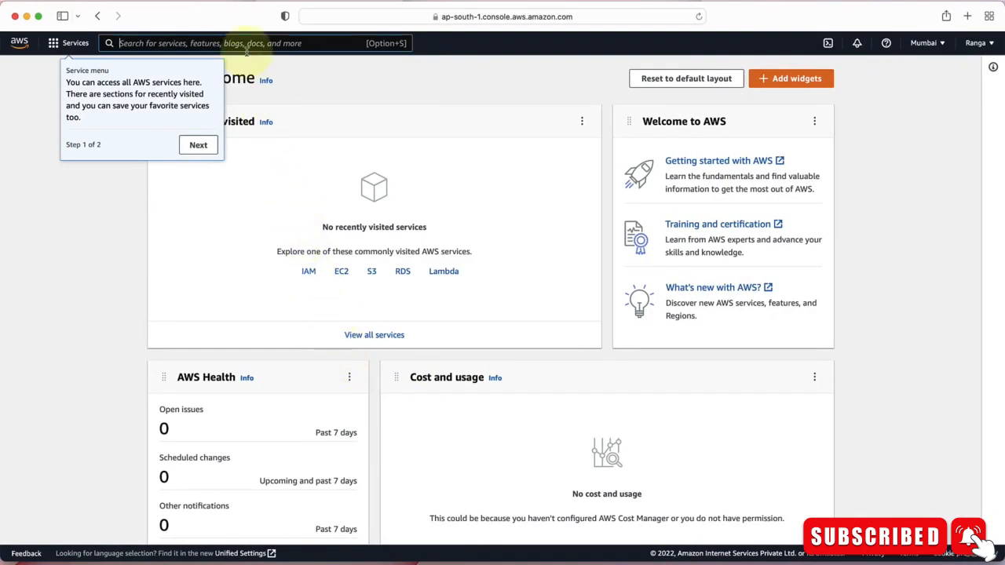
{"action": "type", "text": "IAM"}
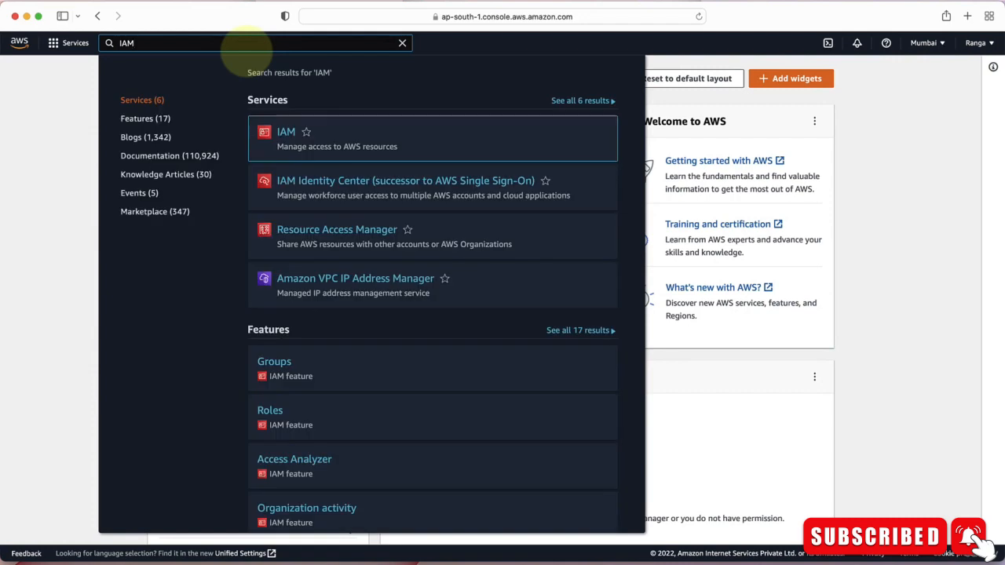
{"action": "mouse_move", "coordinate": [322, 156]}
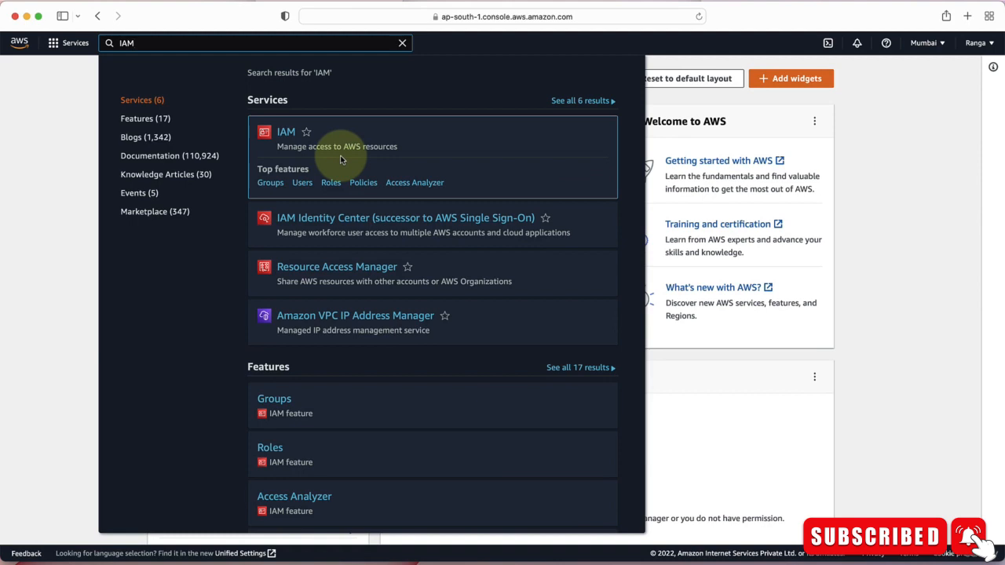
{"action": "left_click", "coordinate": [286, 135]}
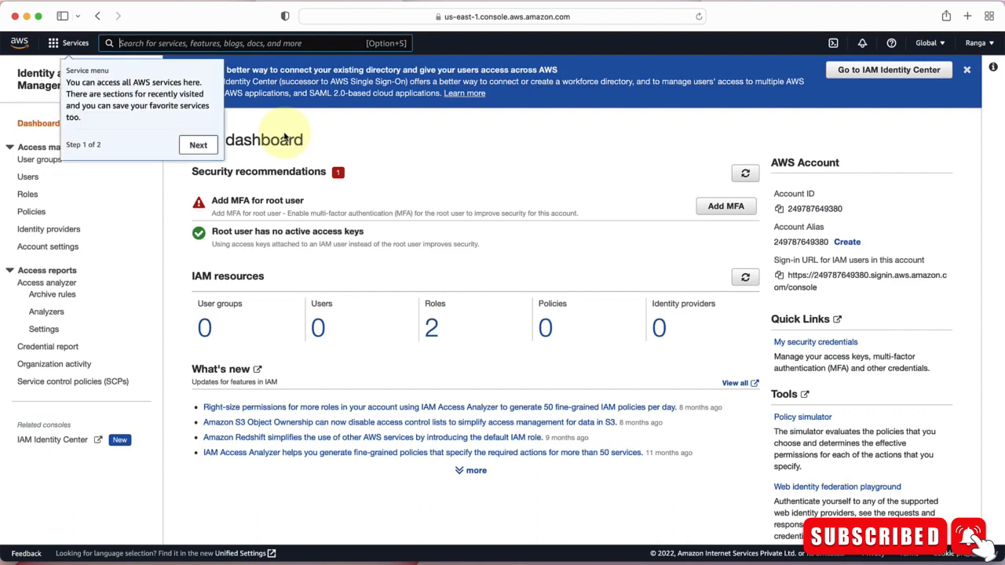
Start creating a new user group named Developers.
{"action": "left_click", "coordinate": [285, 139]}
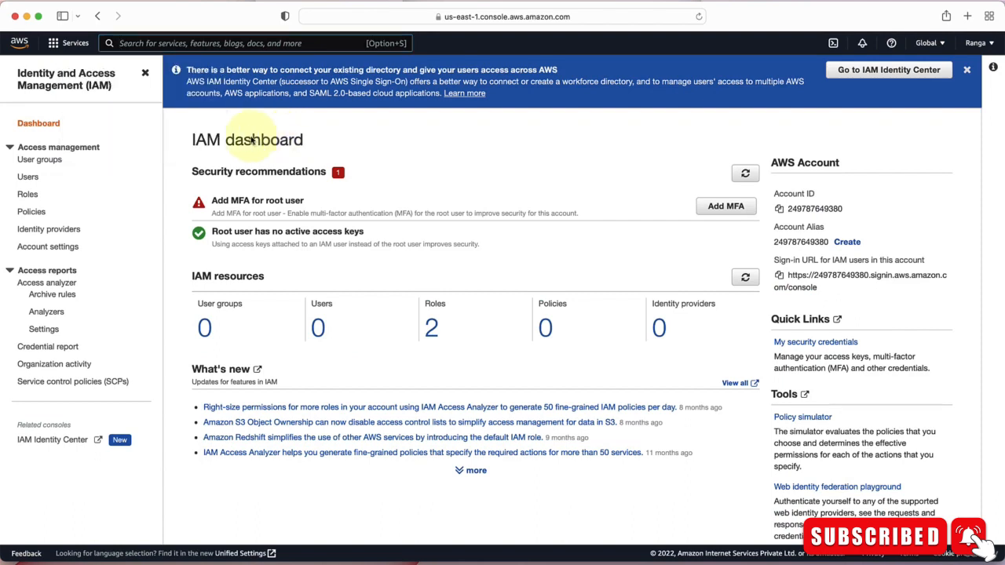
{"action": "left_click", "coordinate": [50, 161]}
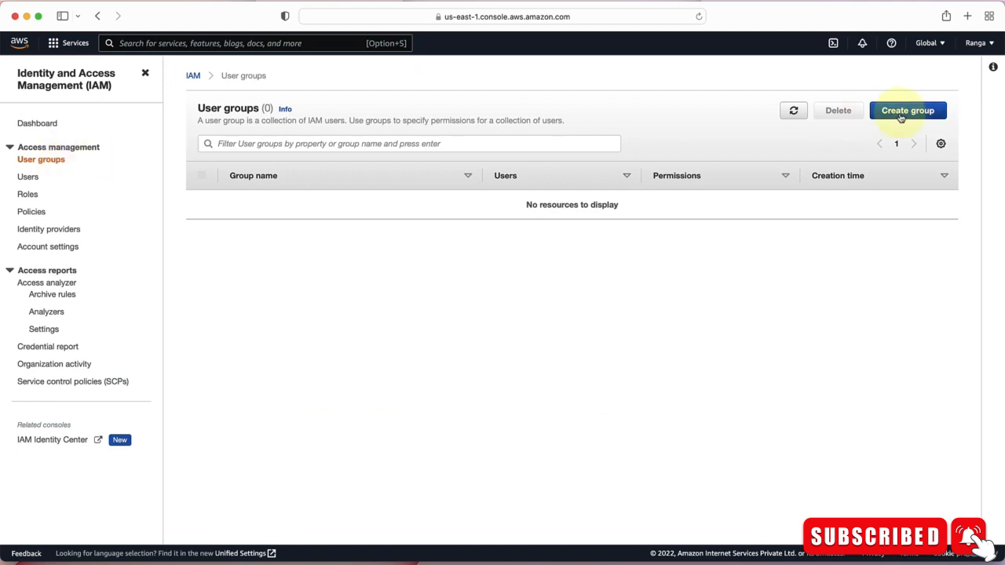
{"action": "left_click", "coordinate": [903, 110]}
{"action": "type", "text": "Developers"}
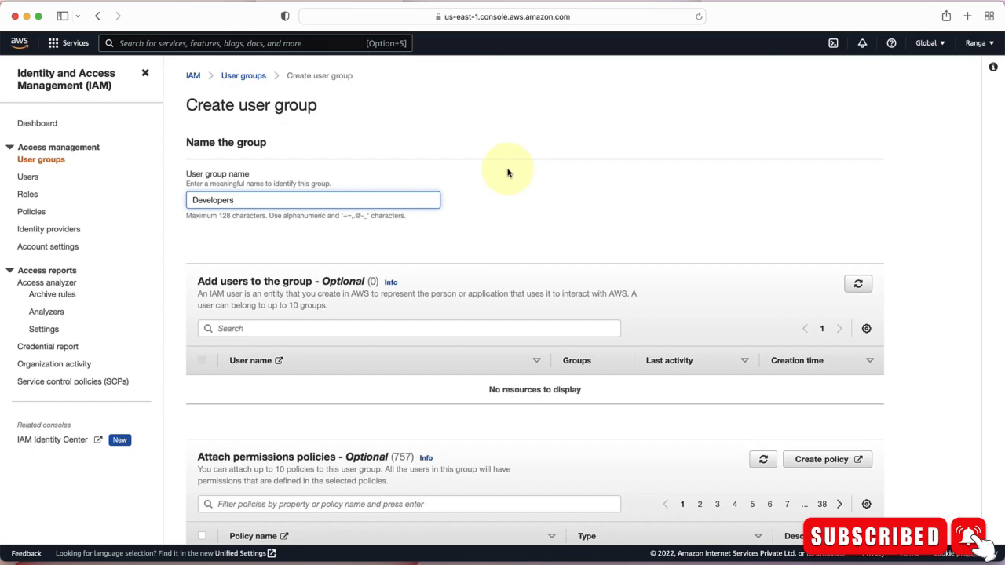
{"action": "left_click", "coordinate": [522, 196]}
{"action": "scroll", "coordinate": [522, 197], "scroll_direction": "down", "scroll_amount": 2}
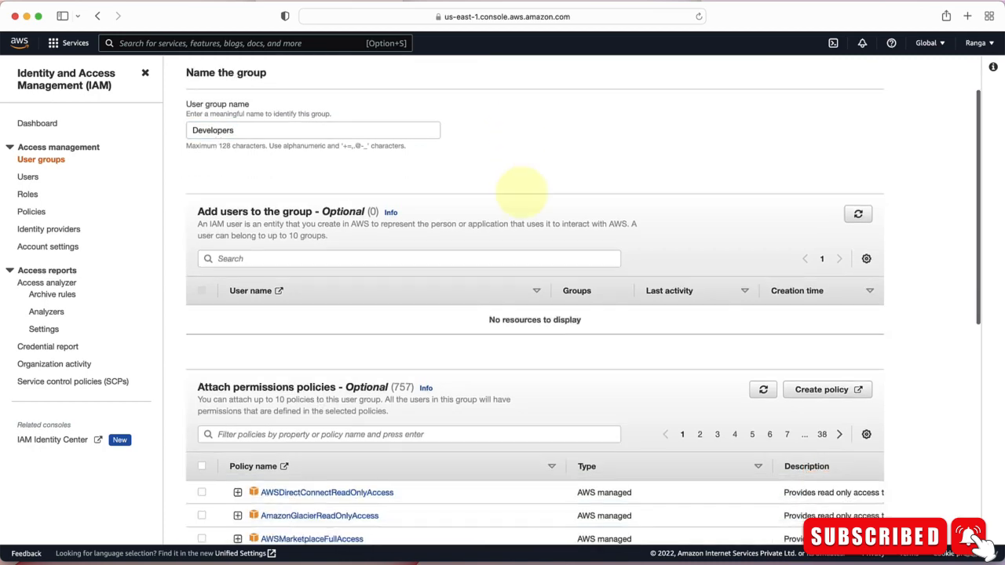
{"action": "scroll", "coordinate": [971, 214], "scroll_direction": "down", "scroll_amount": 4}
{"action": "scroll", "coordinate": [971, 214], "scroll_direction": "down", "scroll_amount": 1}
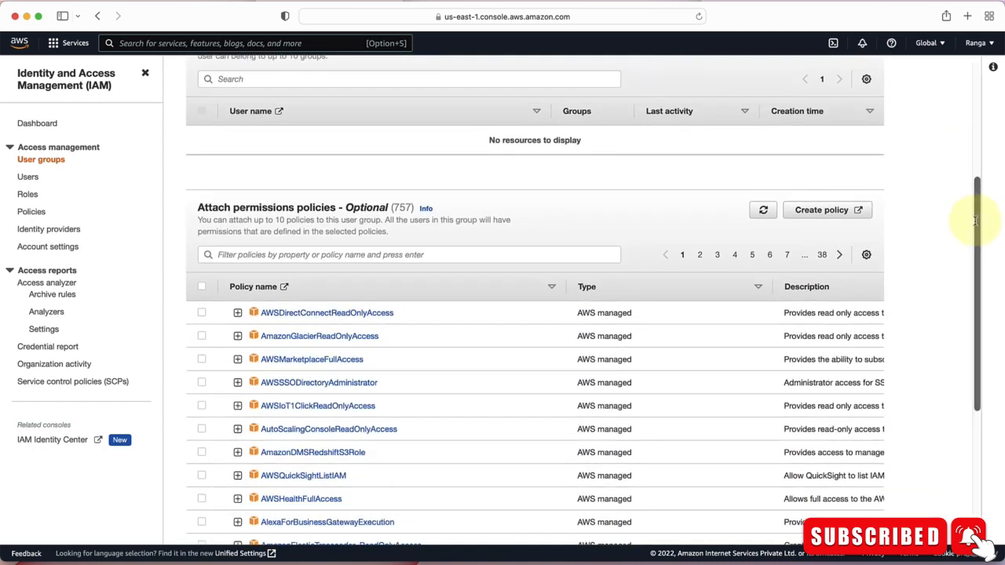
{"action": "left_click", "coordinate": [314, 251]}
{"action": "type", "text": "Ad"}
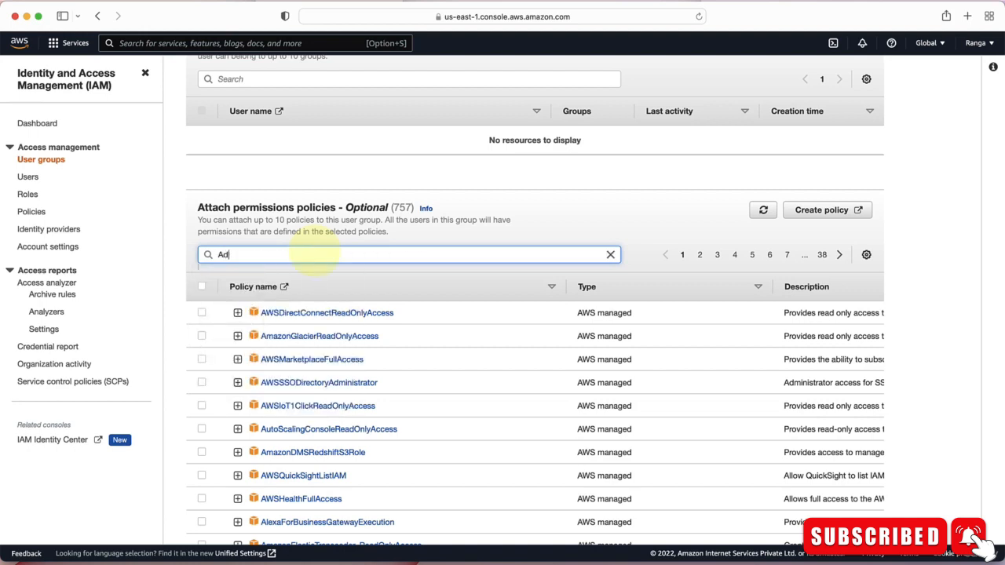
{"action": "key", "text": "BackSpace"}
{"action": "key", "text": "BackSpace"}
Filter policies for Administrator, attach AdministratorAccess, and create the Developers group.
{"action": "scroll", "coordinate": [314, 251], "scroll_direction": "down", "scroll_amount": 2}
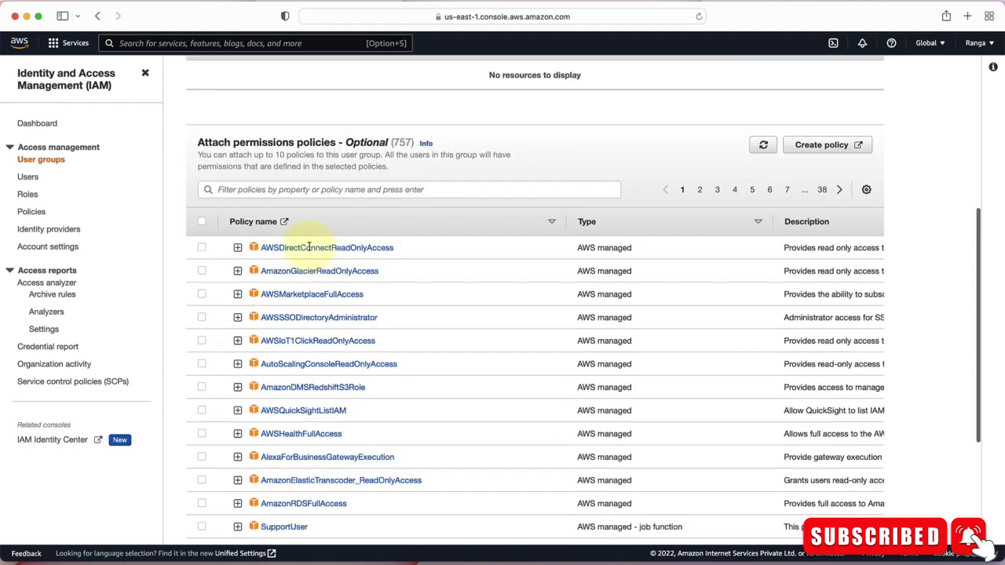
{"action": "left_click", "coordinate": [246, 191]}
{"action": "type", "text": "Ad"}
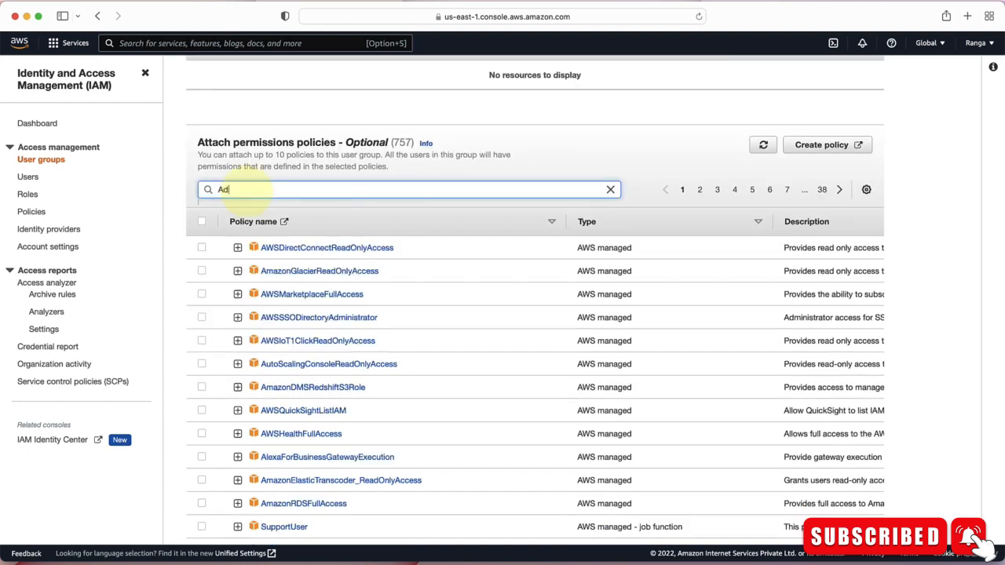
{"action": "type", "text": "ministrator"}
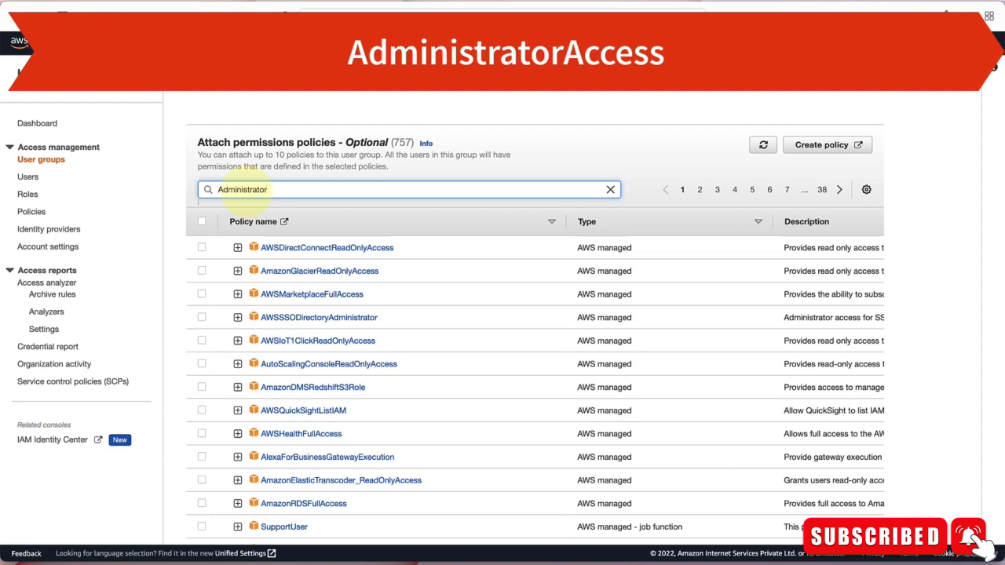
{"action": "key", "text": "Return"}
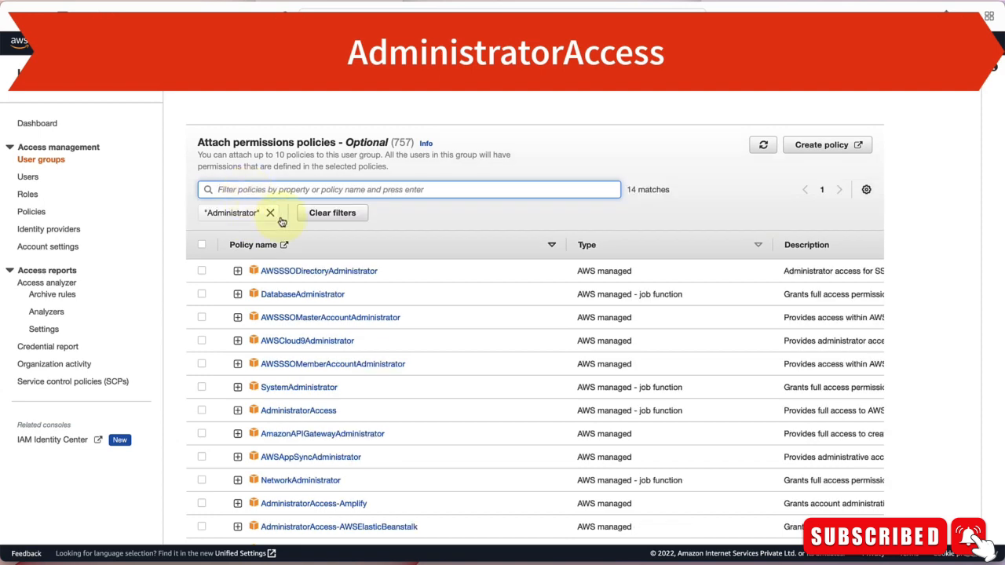
{"action": "left_click", "coordinate": [289, 406]}
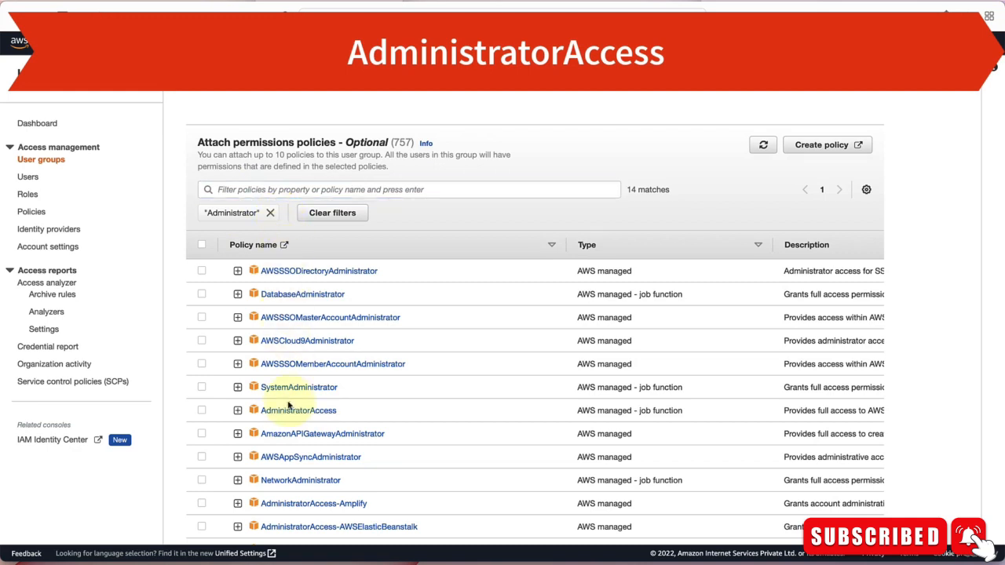
{"action": "left_click", "coordinate": [201, 411]}
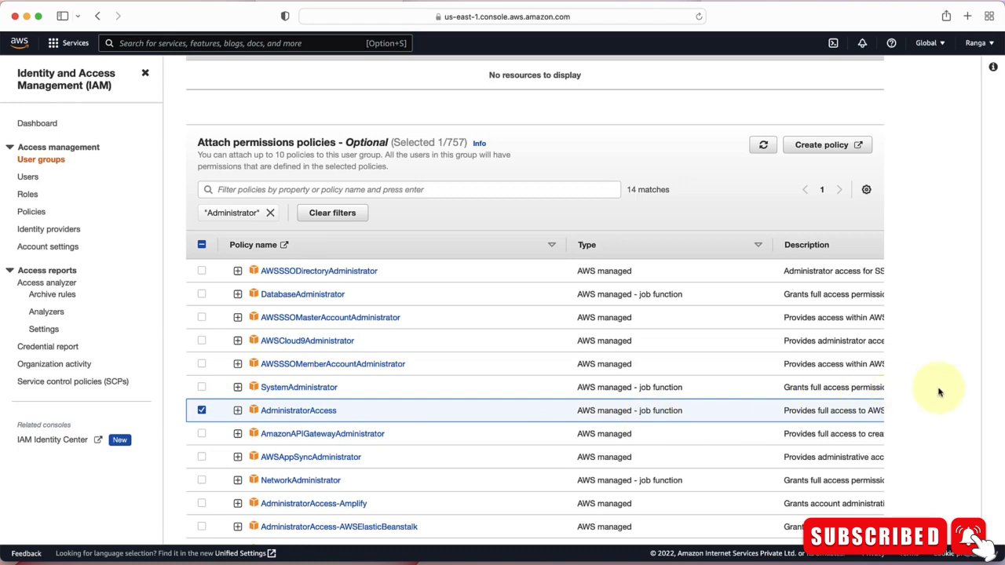
{"action": "scroll", "coordinate": [940, 387], "scroll_direction": "down", "scroll_amount": 1}
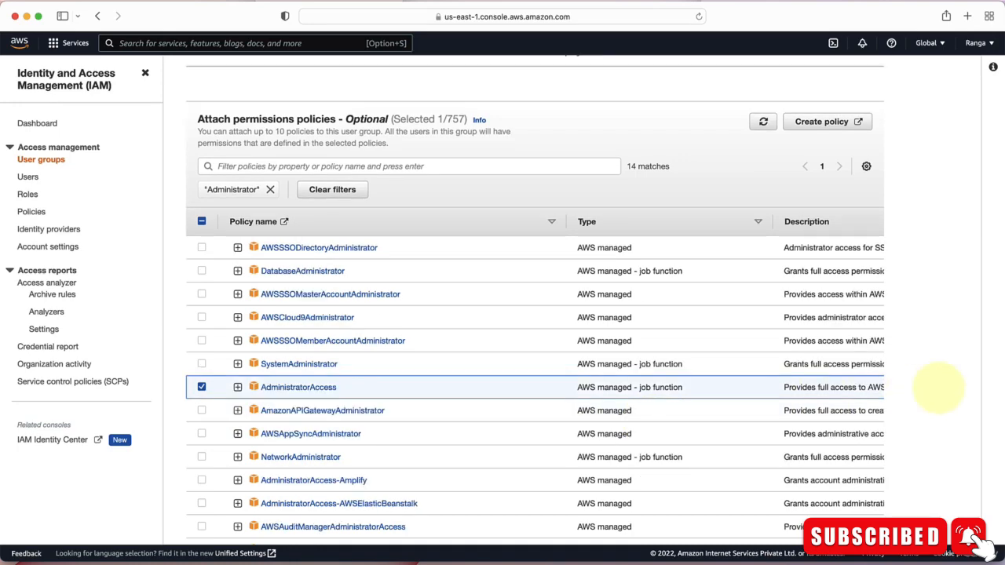
{"action": "scroll", "coordinate": [939, 388], "scroll_direction": "down", "scroll_amount": 3}
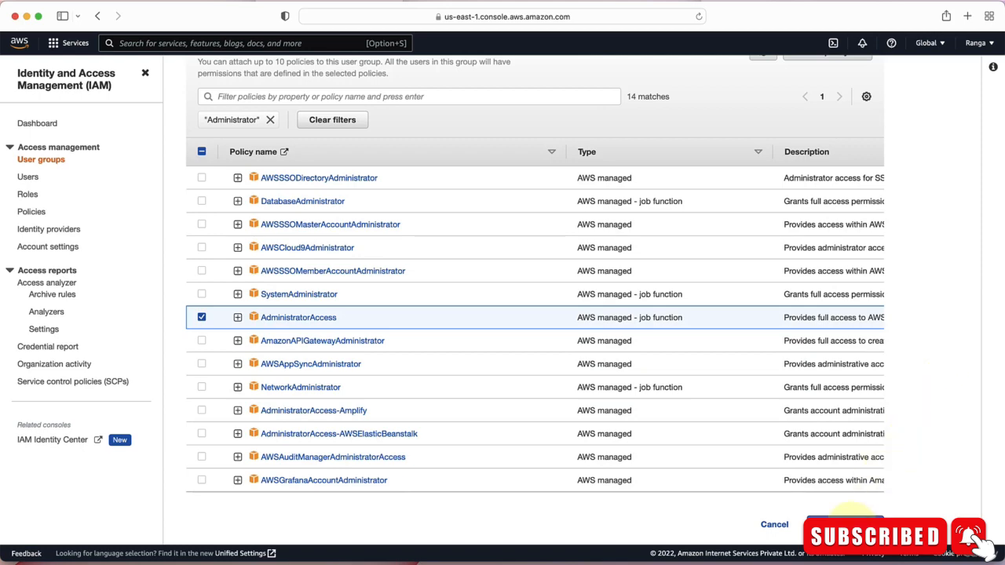
{"action": "left_click", "coordinate": [844, 524]}
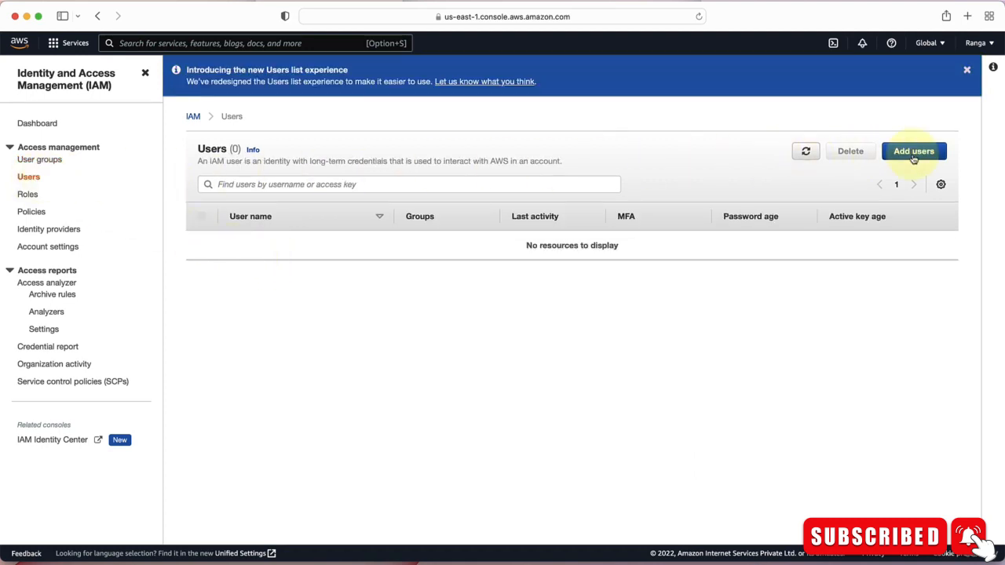
Start adding a new IAM user with the user name in28minutes_dev.
{"action": "left_click", "coordinate": [913, 152]}
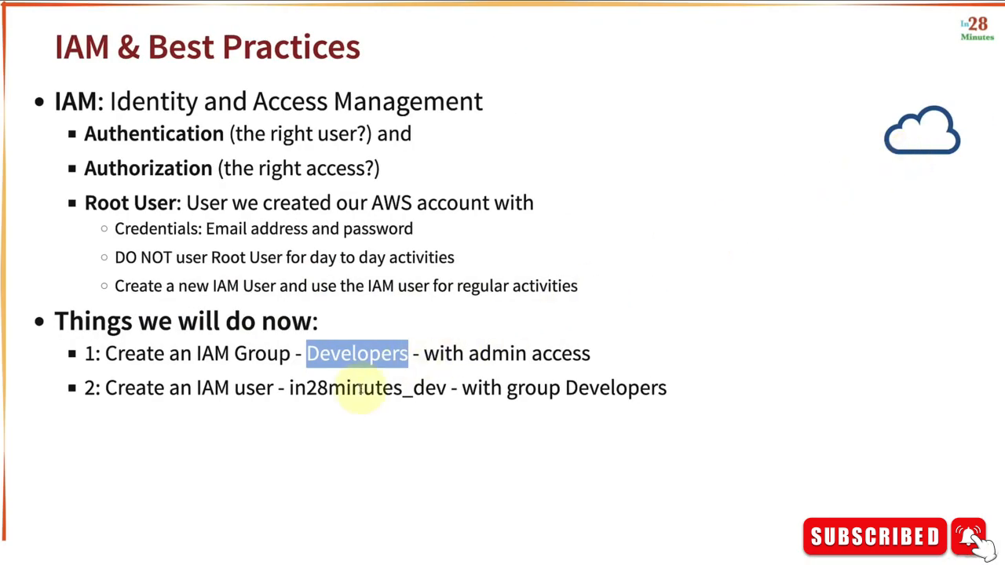
{"action": "left_click", "coordinate": [355, 389]}
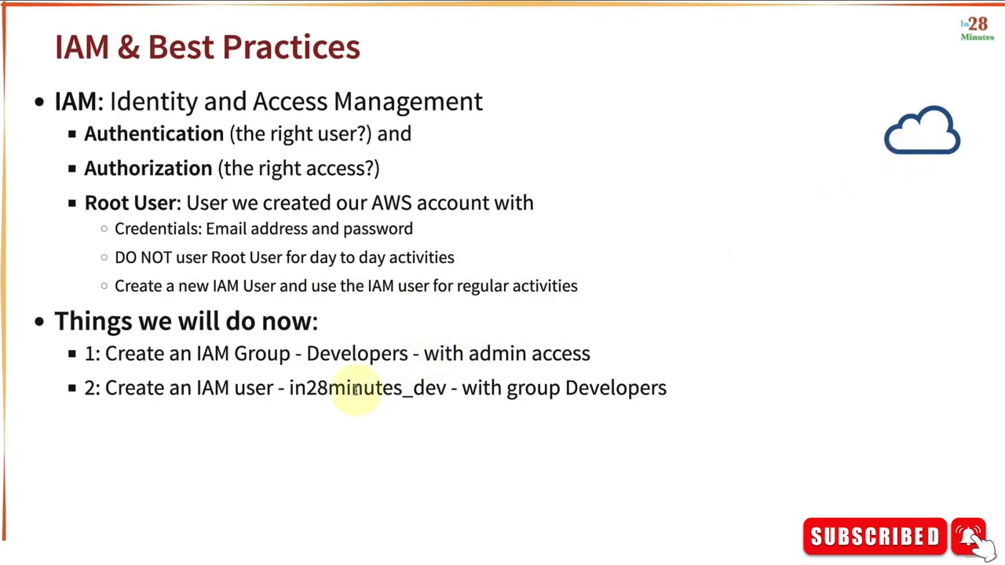
{"action": "double_click", "coordinate": [355, 389]}
{"action": "key", "text": "super+c"}
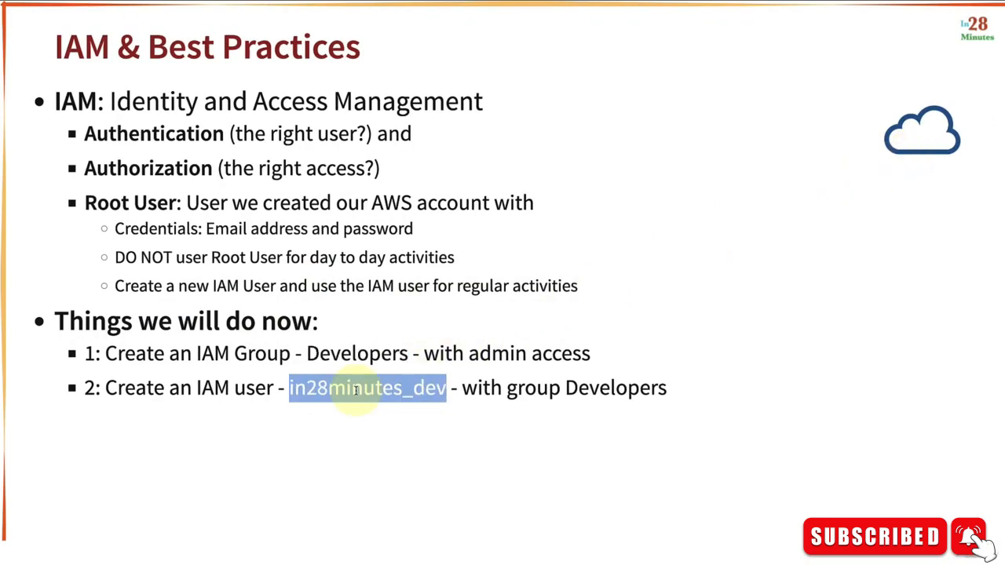
{"action": "key", "text": "super+Tab"}
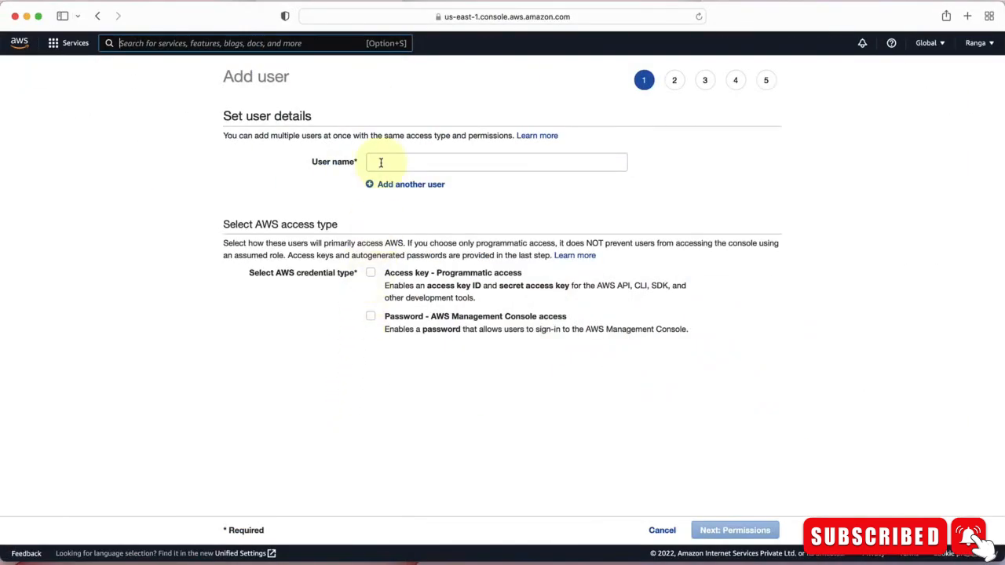
{"action": "left_click", "coordinate": [381, 163]}
{"action": "key", "text": "super+v"}
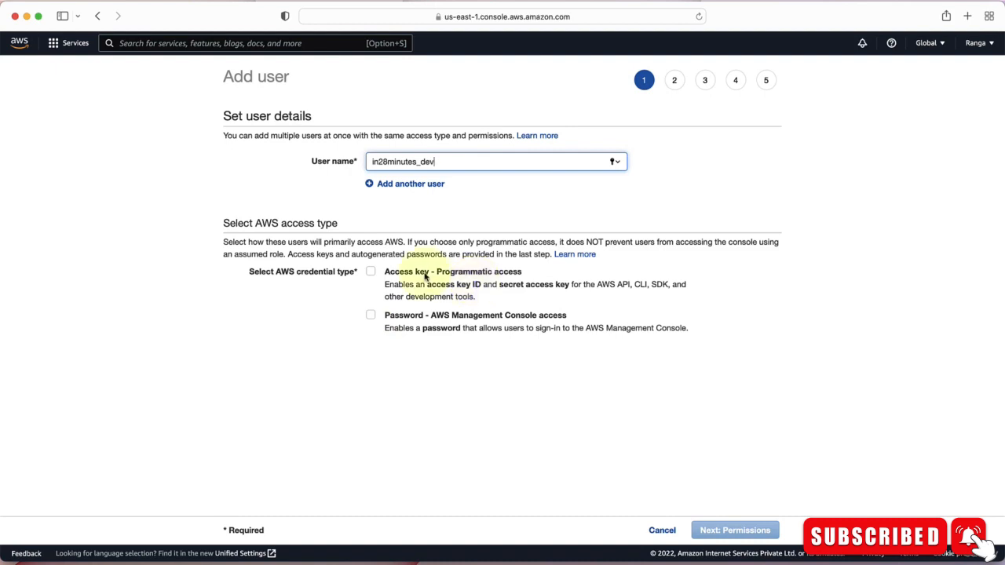
Enable AWS Management Console access with a custom password and enter the user's password.
{"action": "left_click", "coordinate": [371, 316]}
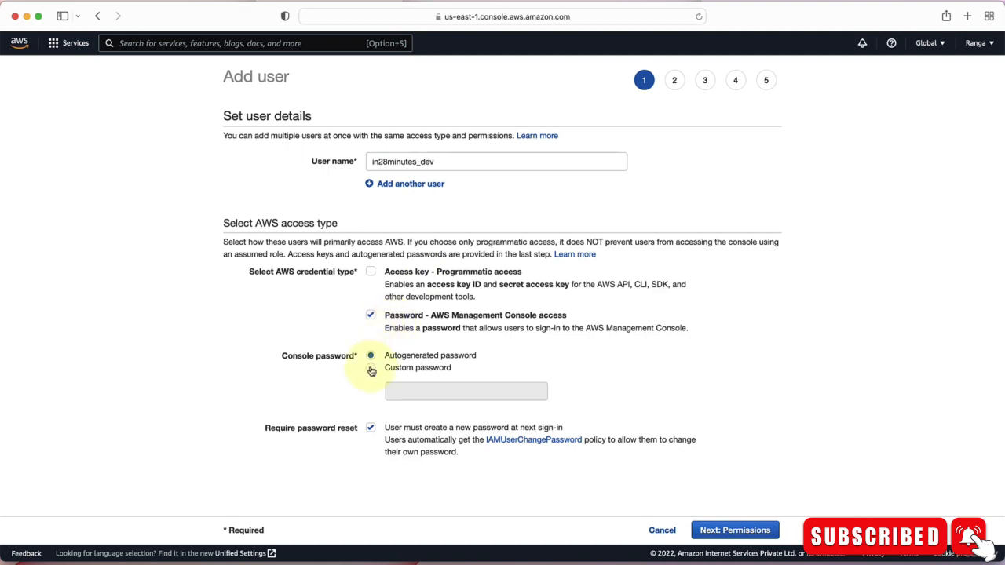
{"action": "left_click", "coordinate": [371, 368]}
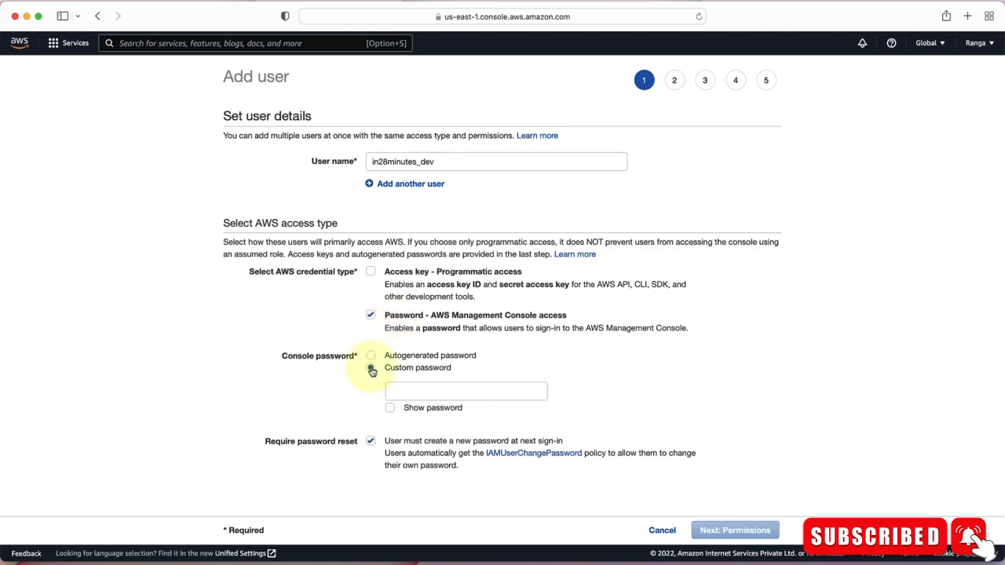
{"action": "left_click", "coordinate": [417, 392]}
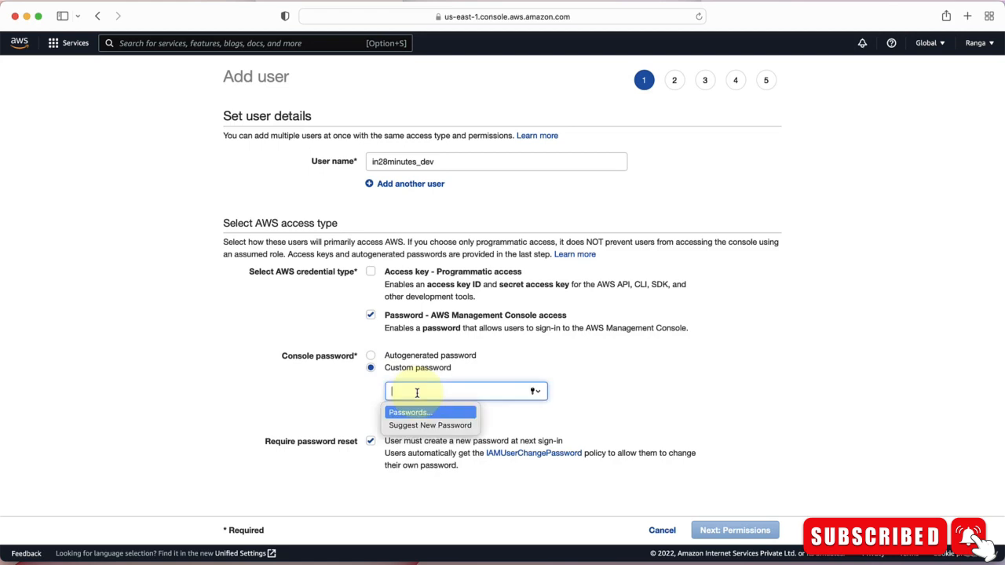
{"action": "type", "text": "••"}
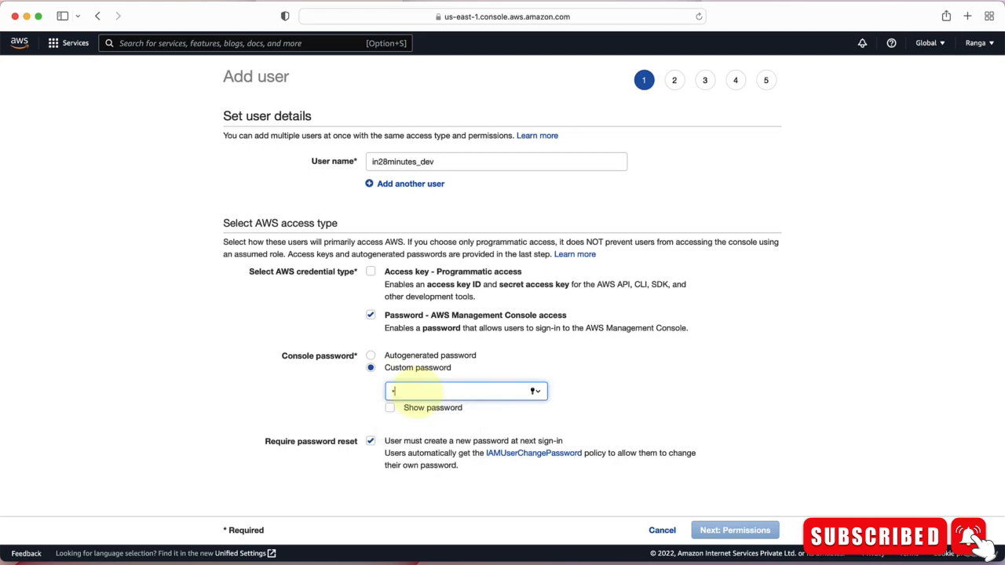